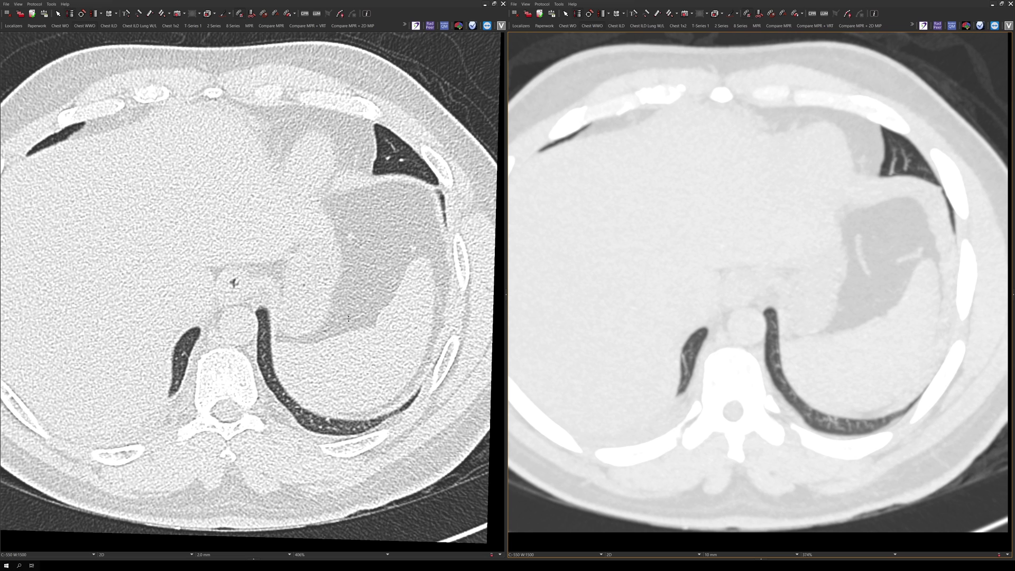
Show 2 mm lung-window axials beside a 10 mm MIP slab with 8 mm overlap
left_click(348, 318)
Page the 2 mm lung slices to heart level, revealing two small left lower lobe nodules
left_click(226, 391)
scroll(226, 392, "down", 15)
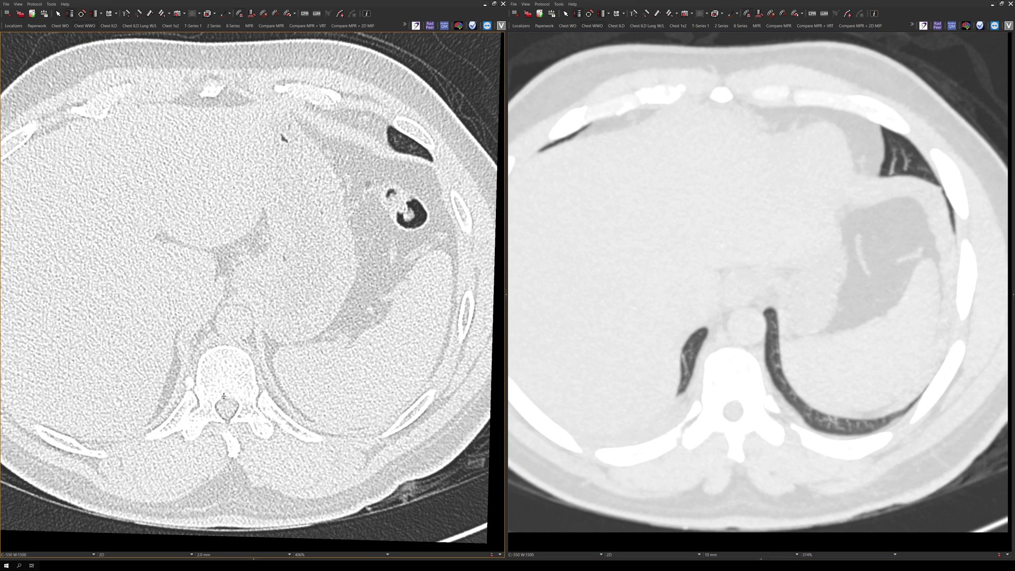
scroll(224, 396, "up", 20)
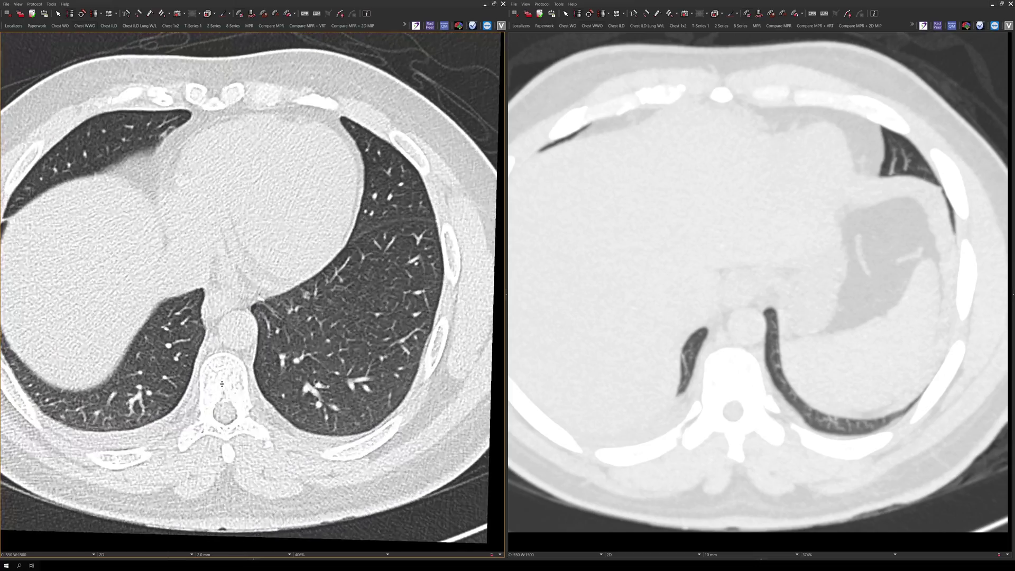
scroll(222, 384, "up", 20)
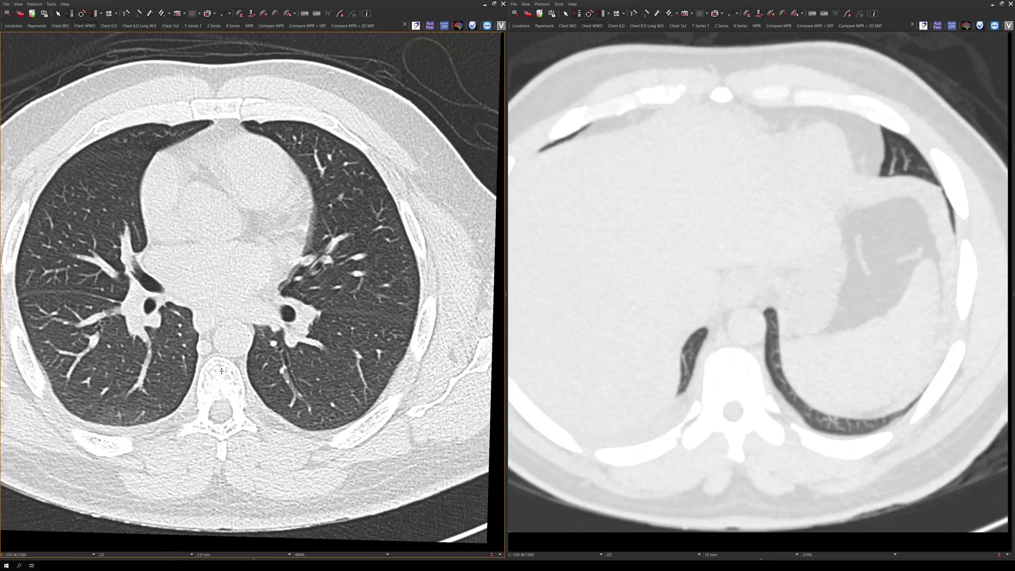
scroll(222, 371, "up", 20)
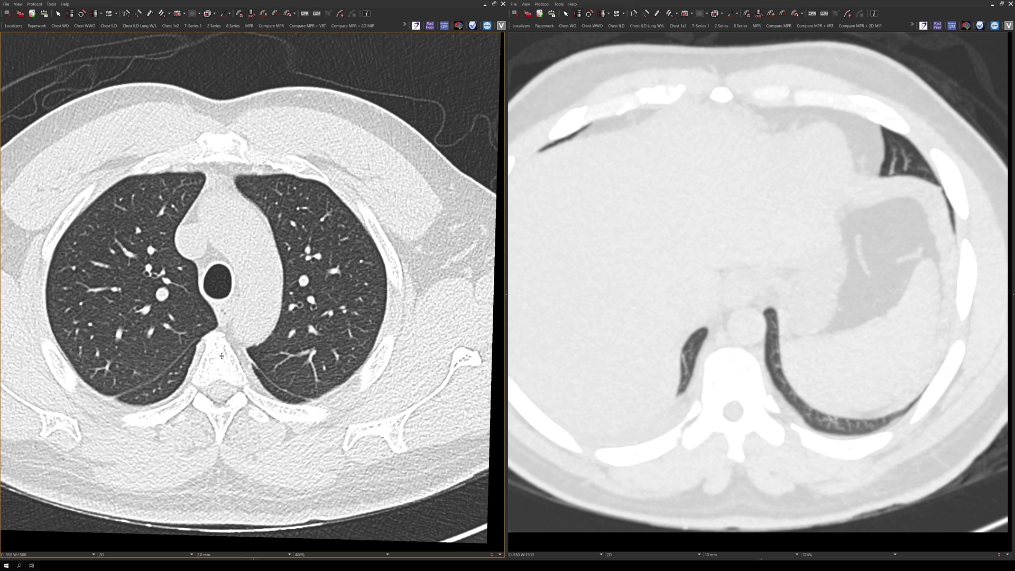
scroll(222, 356, "up", 5)
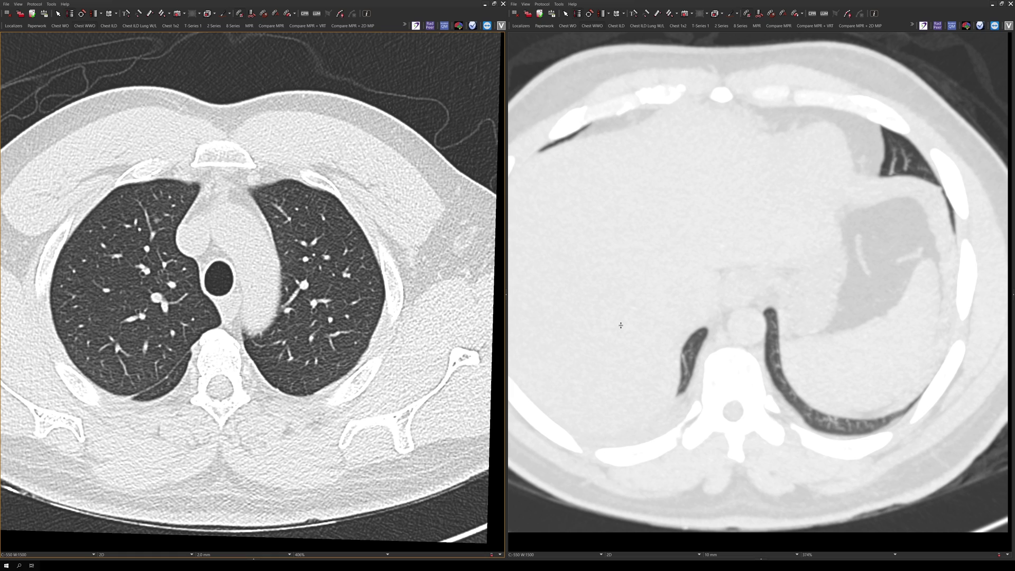
scroll(621, 325, "down", 3)
scroll(618, 325, "up", 6)
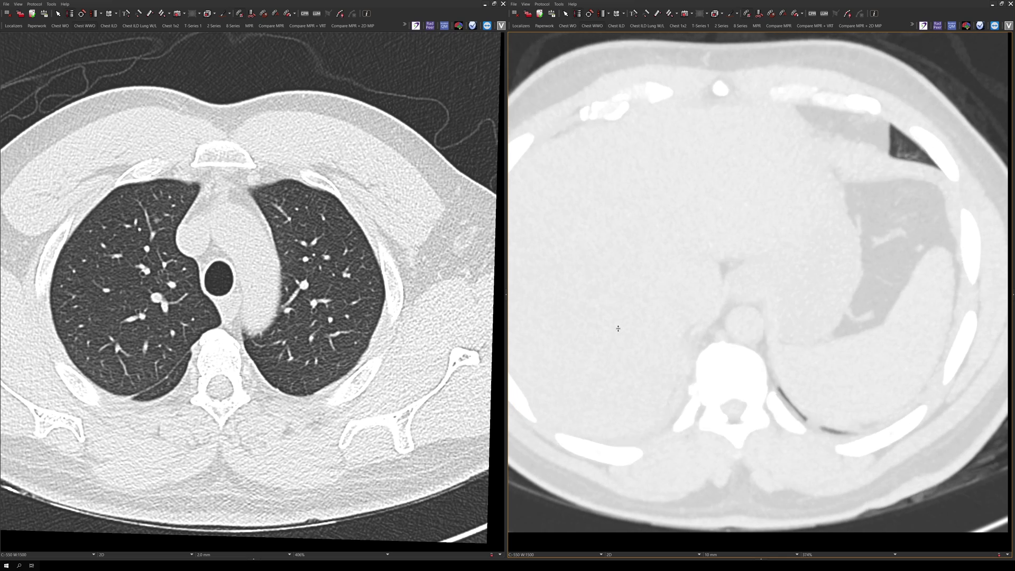
scroll(617, 324, "up", 10)
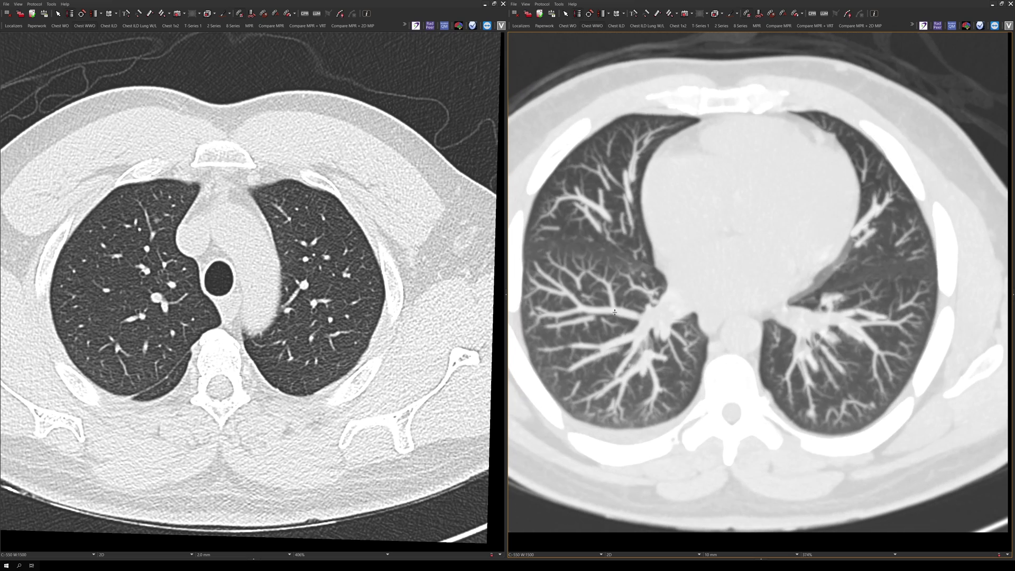
scroll(616, 301, "up", 12)
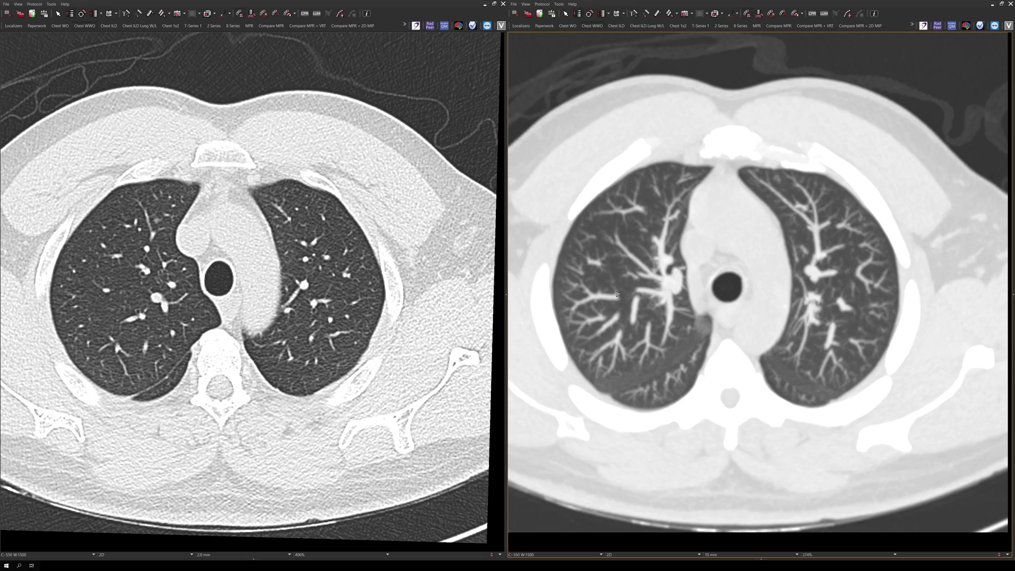
scroll(412, 302, "down", 12)
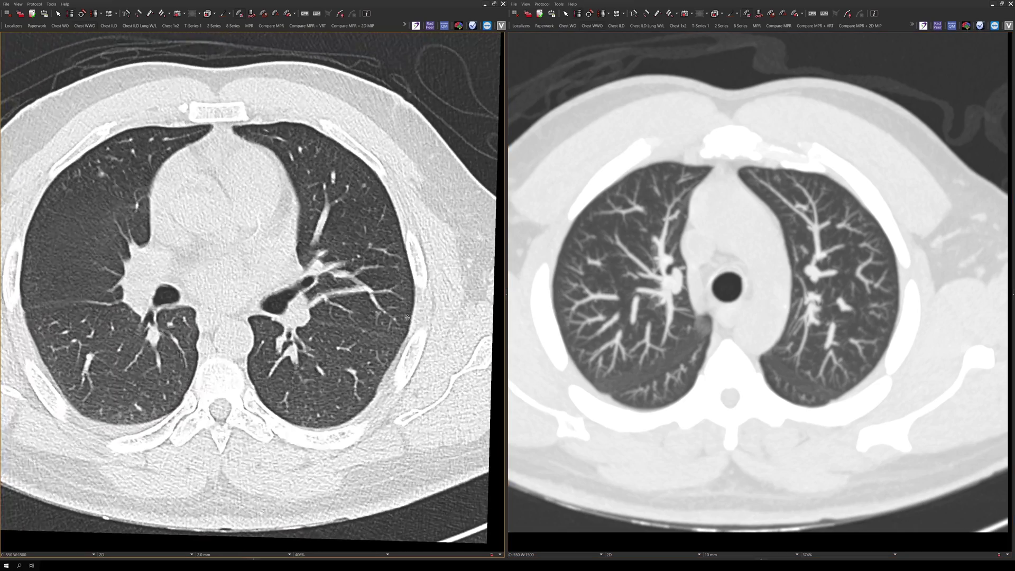
scroll(404, 327, "up", 5)
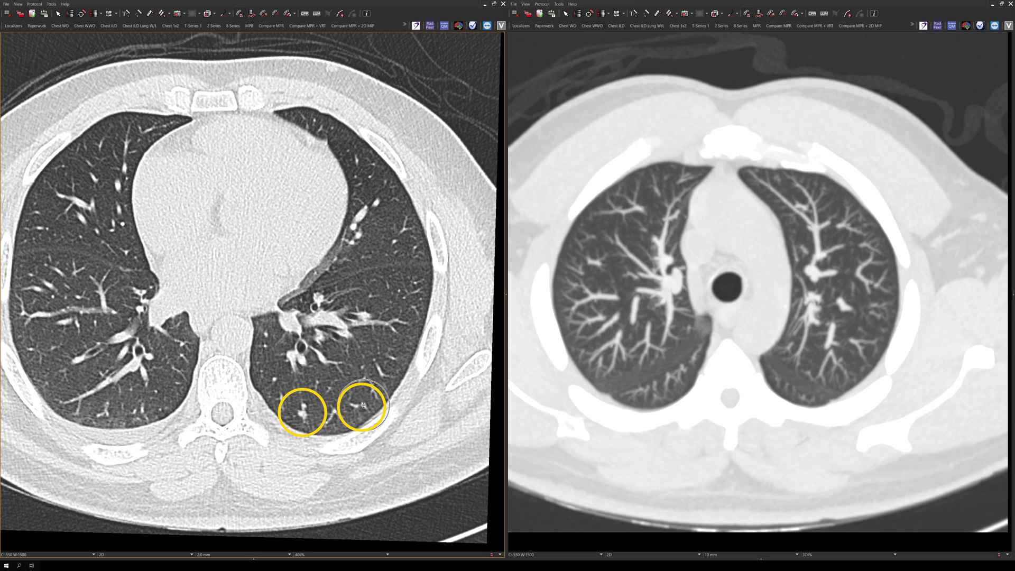
Page the 10 mm MIP slab down from the aortic arch to heart level
scroll(640, 381, "down", 10)
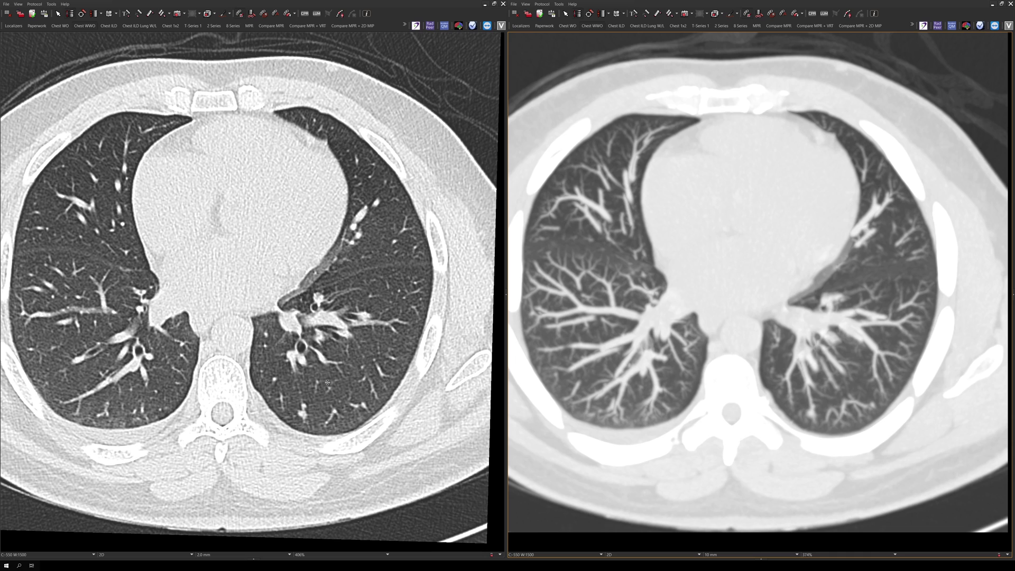
left_click(273, 377)
Scroll the 10 mm MIP slab down until the large round right-lung nodule appears
scroll(325, 440, "down", 10)
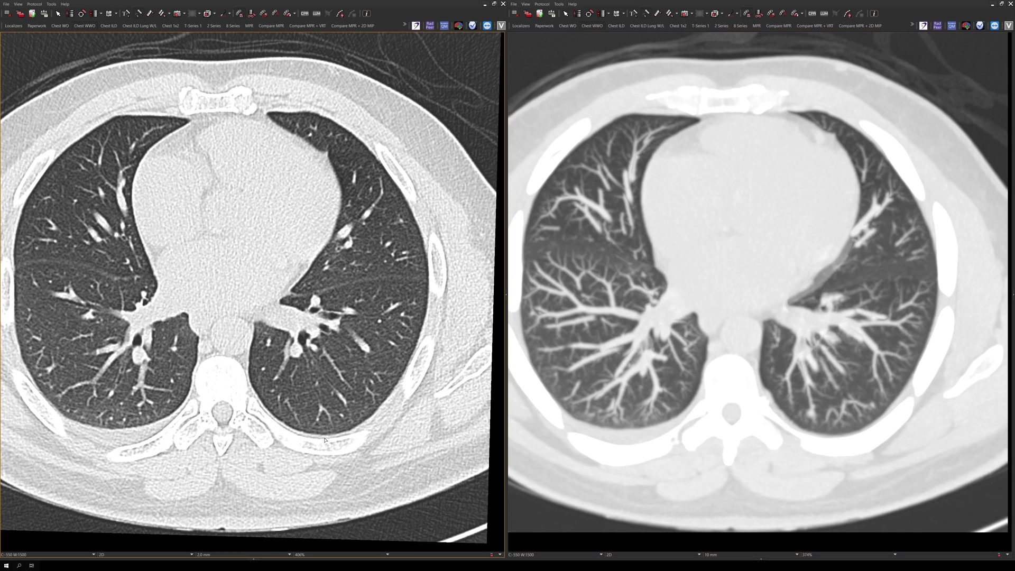
scroll(325, 440, "down", 3)
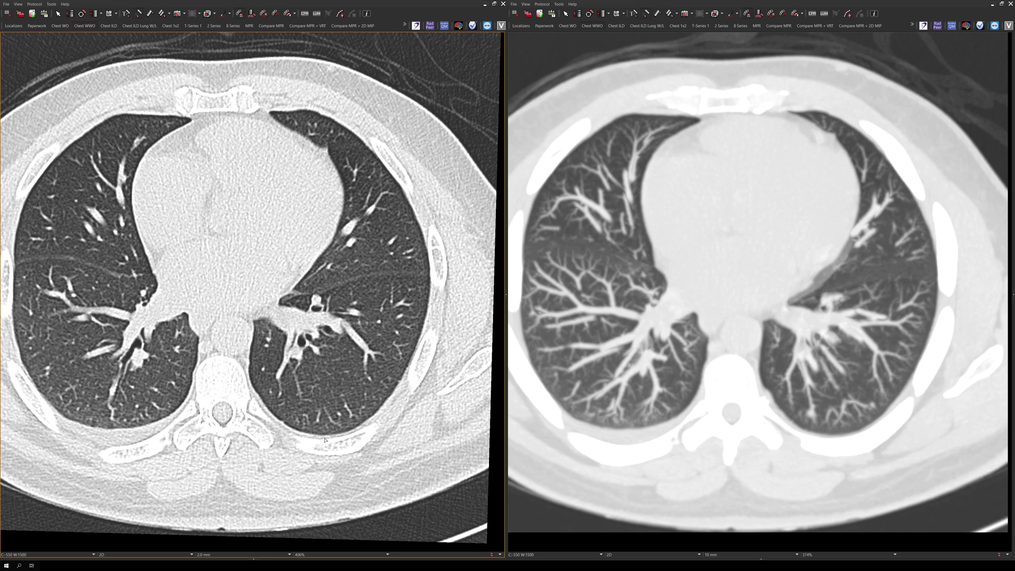
scroll(310, 426, "down", 2)
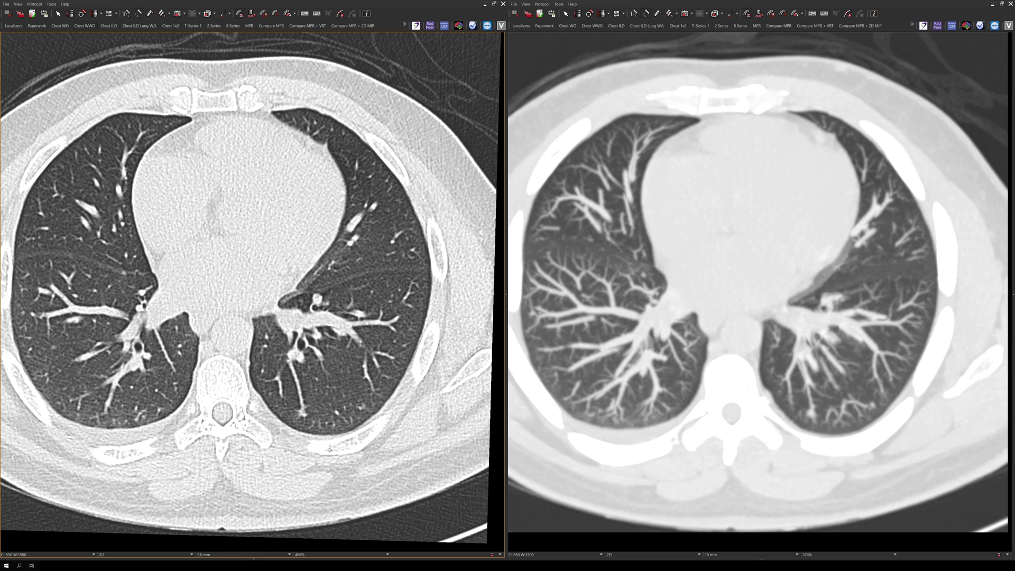
scroll(326, 446, "down", 2)
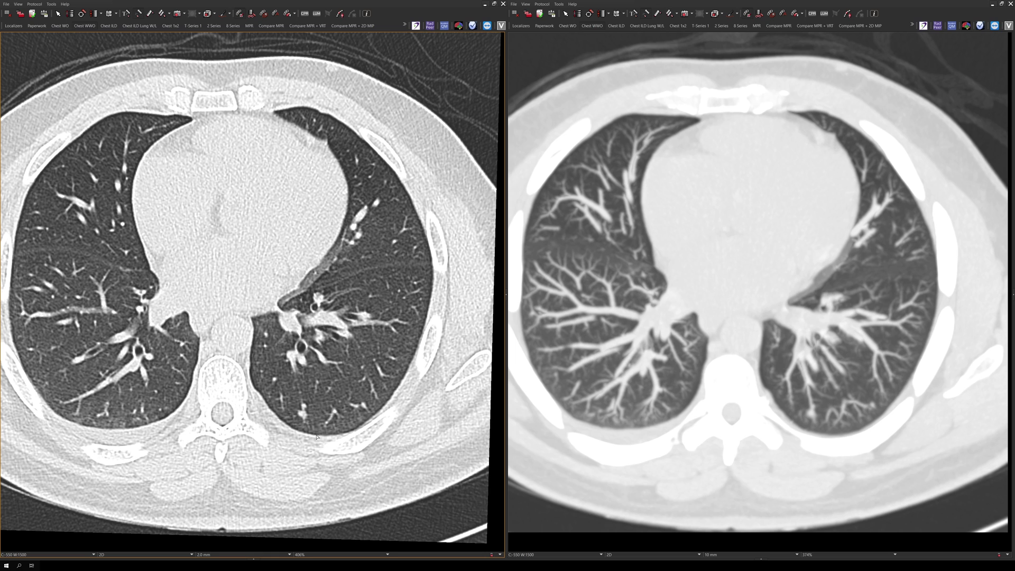
scroll(320, 446, "down", 2)
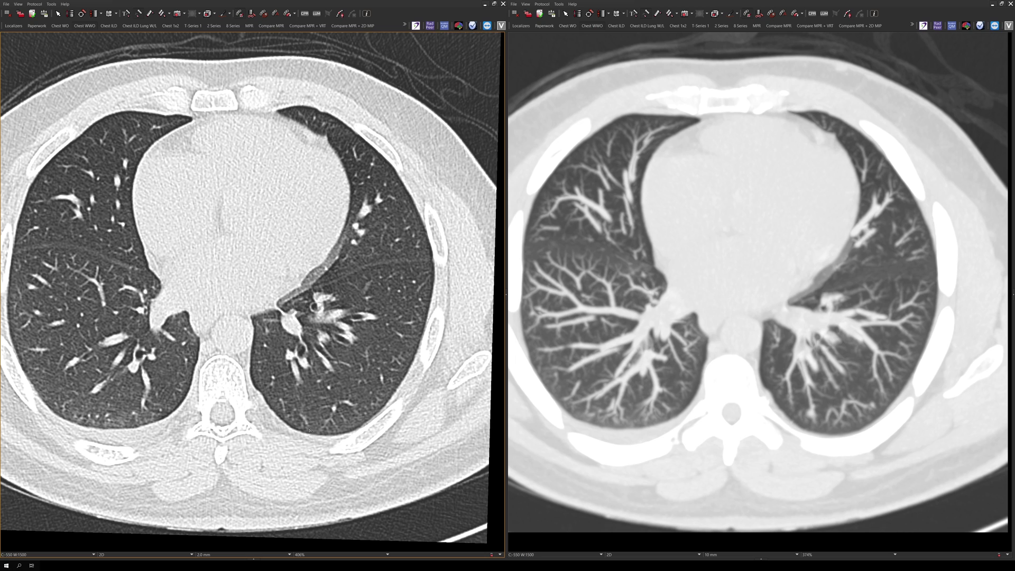
scroll(310, 430, "down", 2)
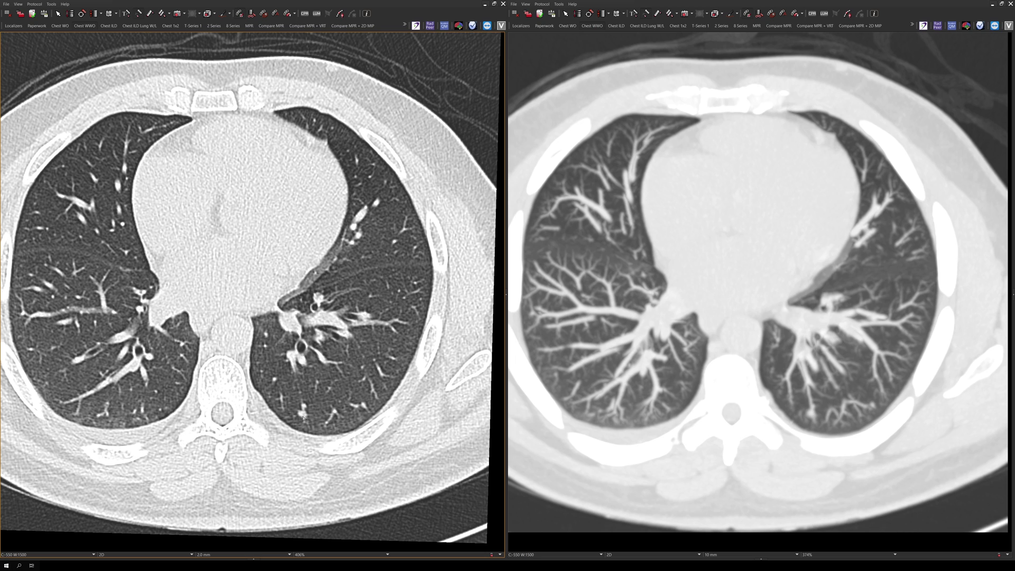
scroll(814, 451, "down", 2)
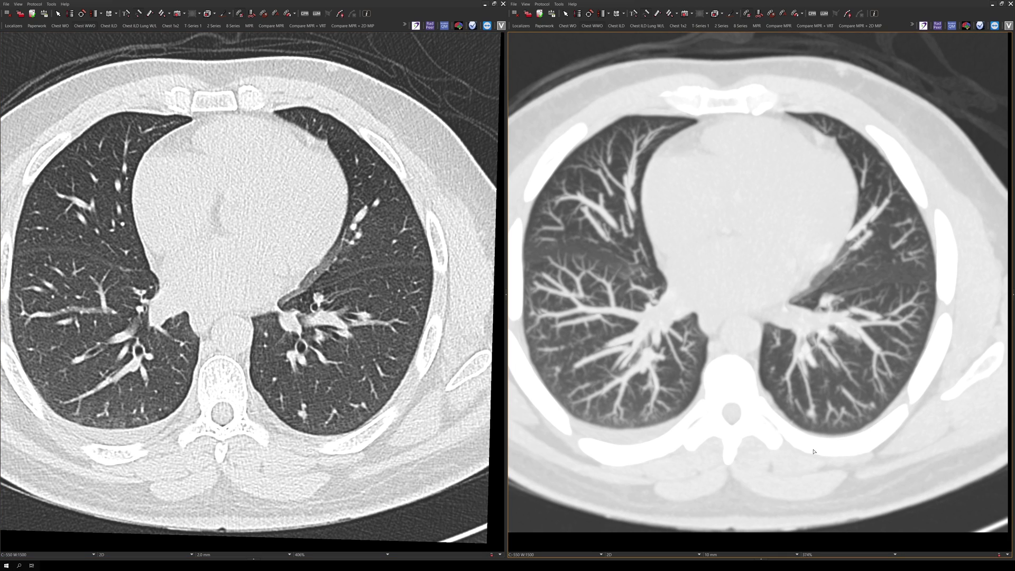
scroll(814, 451, "down", 5)
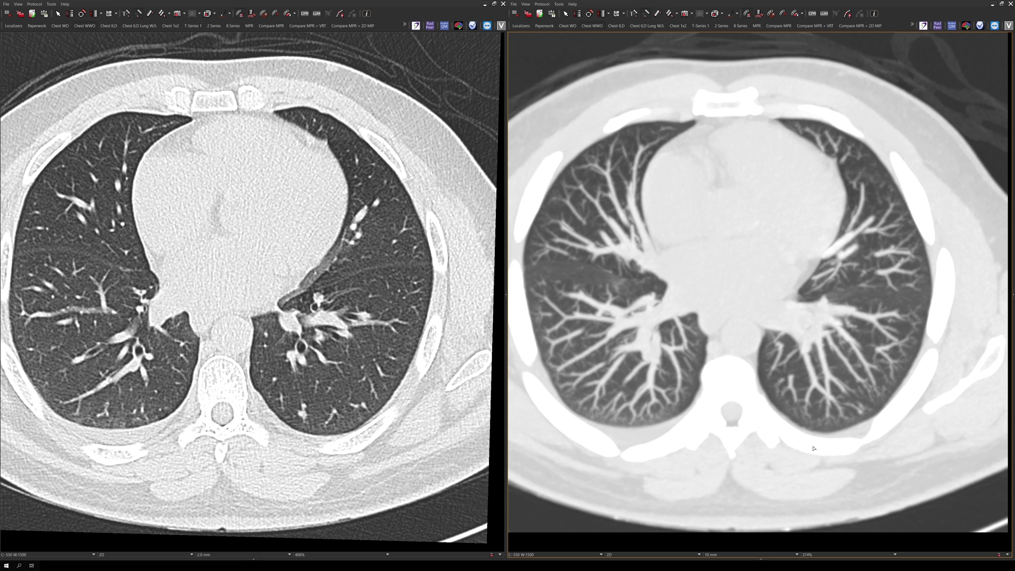
scroll(814, 449, "down", 3)
scroll(813, 449, "down", 2)
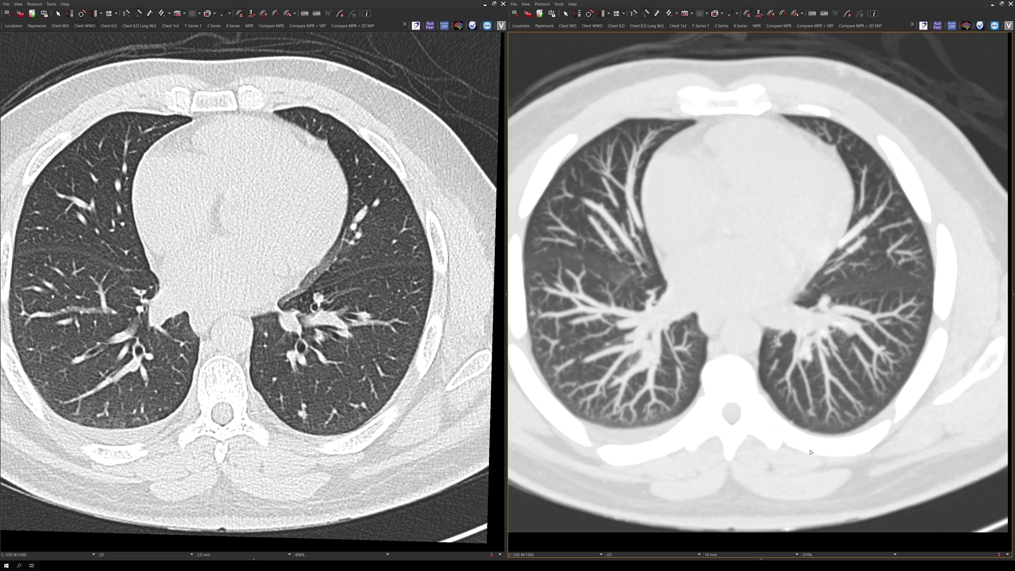
scroll(811, 452, "down", 2)
scroll(811, 452, "down", 2)
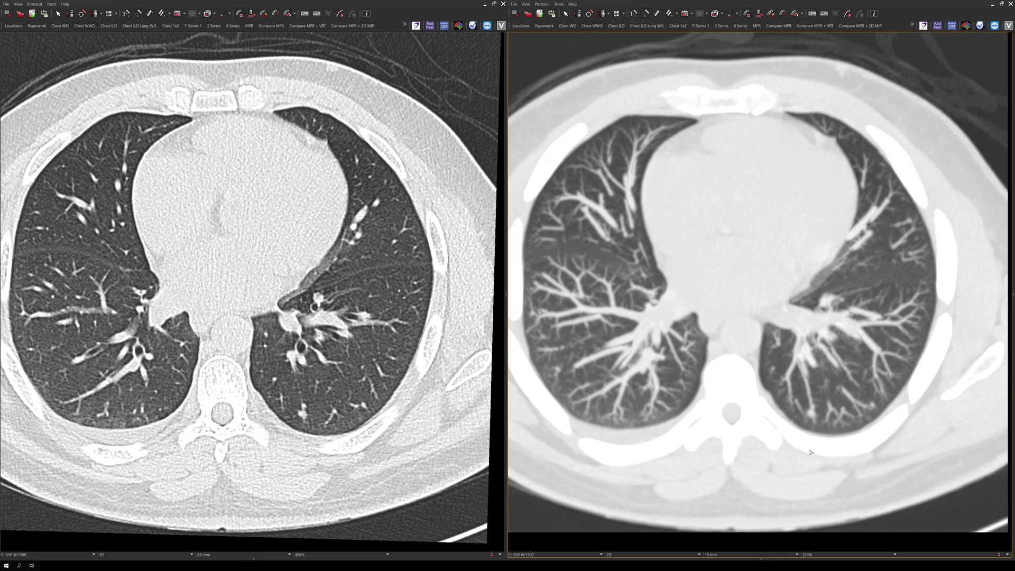
scroll(811, 452, "down", 2)
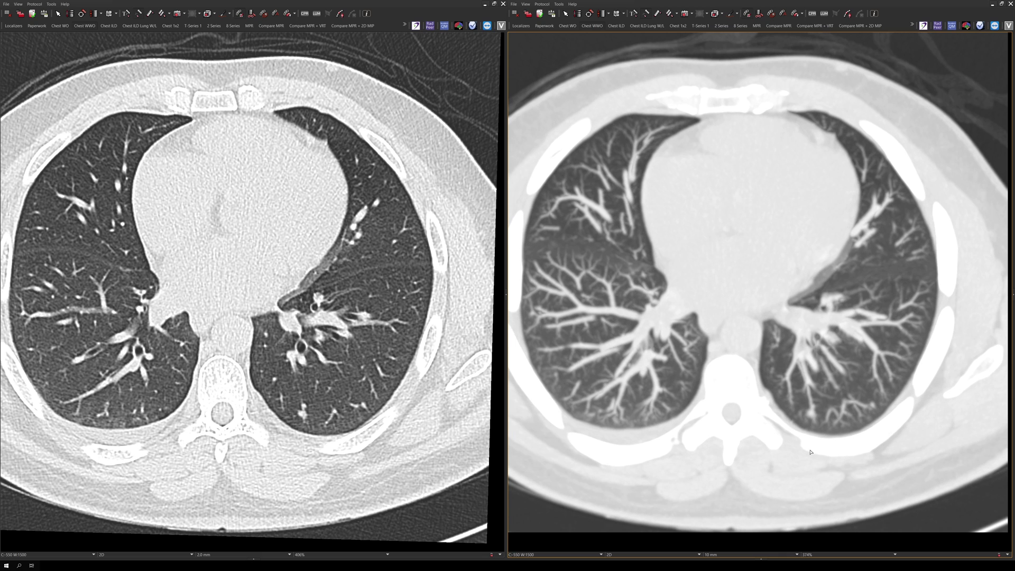
scroll(810, 452, "down", 2)
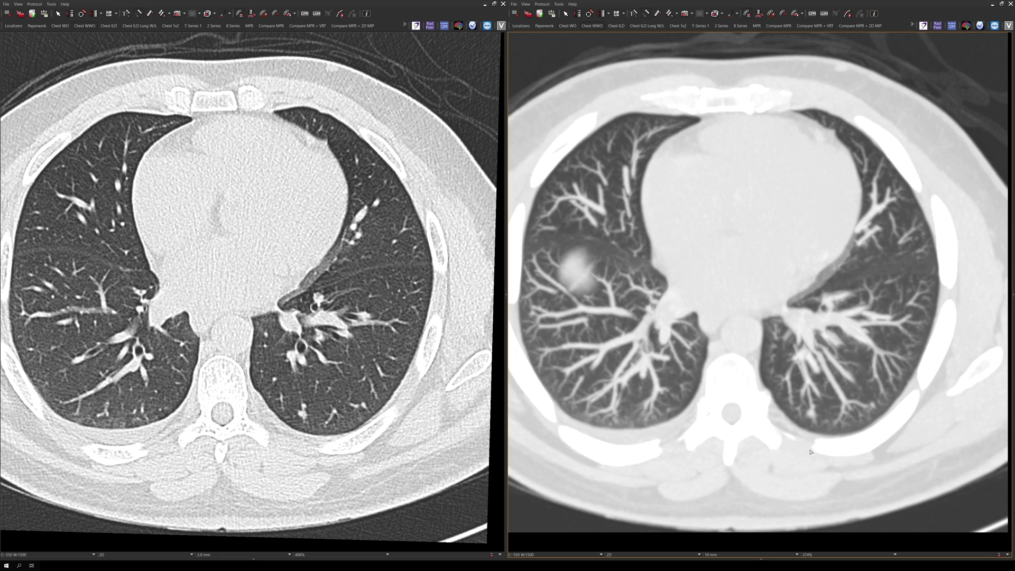
scroll(810, 452, "down", 2)
scroll(811, 452, "down", 2)
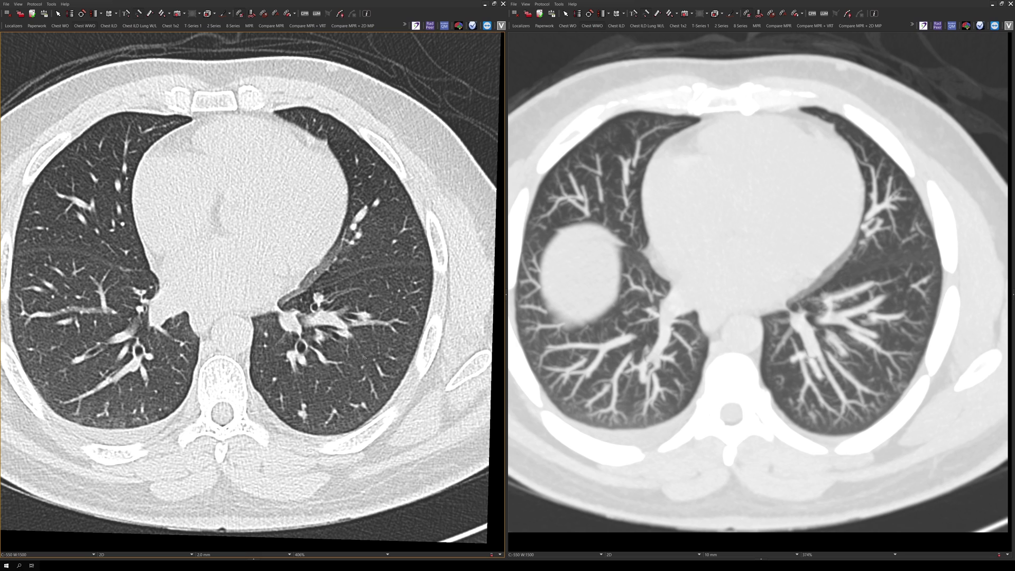
Scroll the viewports up to a new slice level before the next chest CT study
scroll(315, 361, "up", 5)
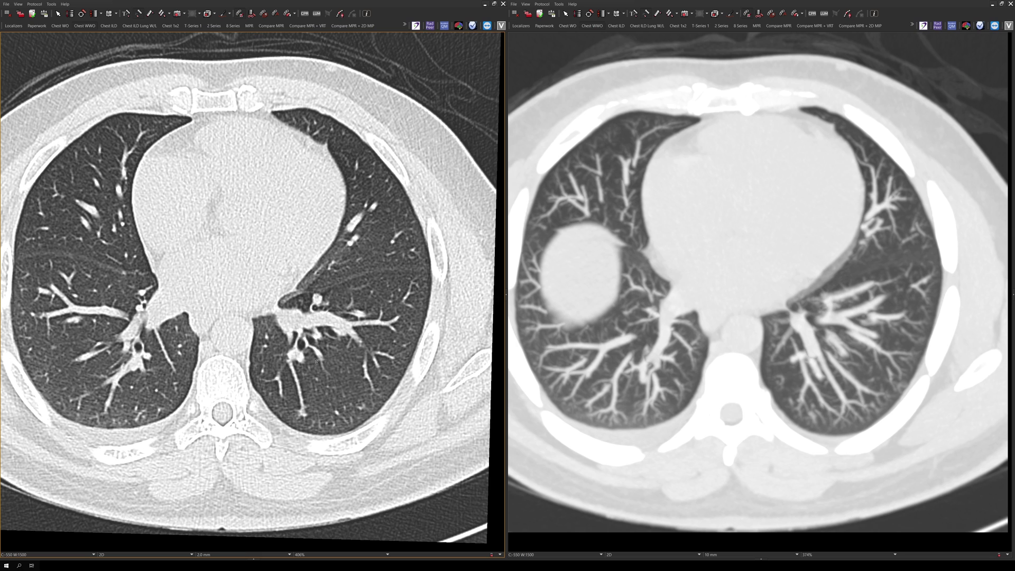
scroll(534, 363, "up", 10)
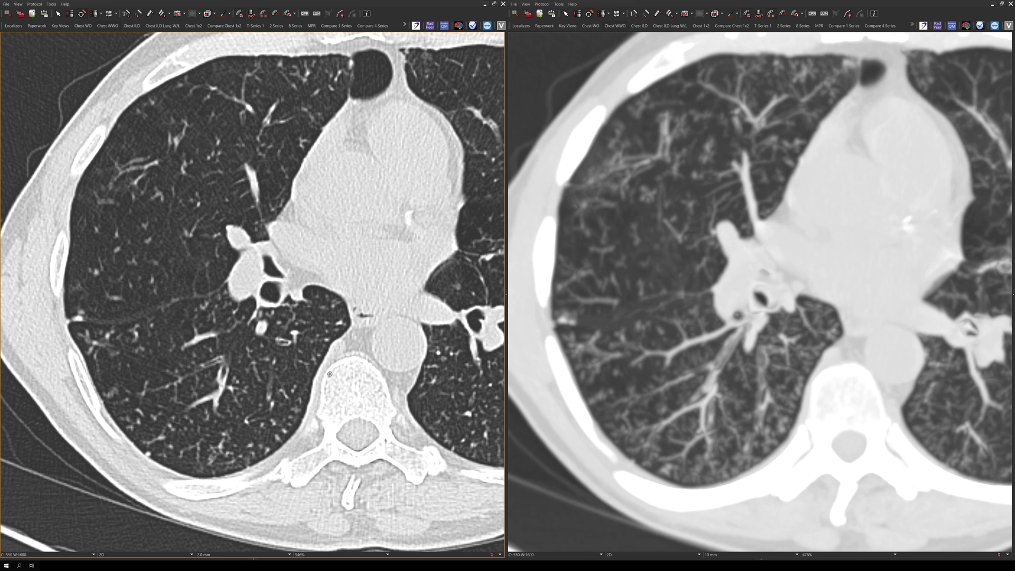
Page both linked panels down through the right hilar slices, then back up slightly
scroll(329, 374, "down", 10)
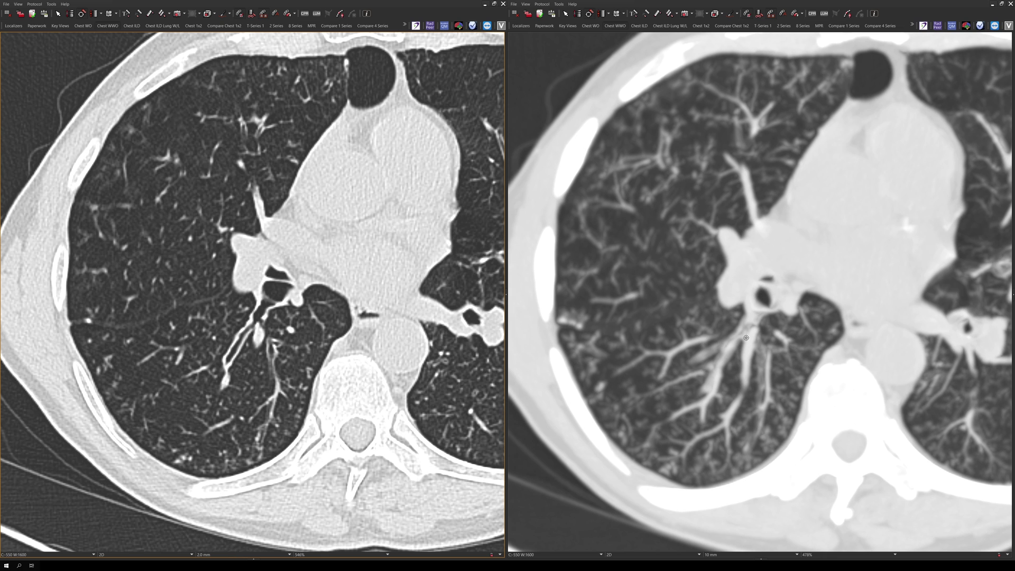
scroll(745, 337, "down", 3)
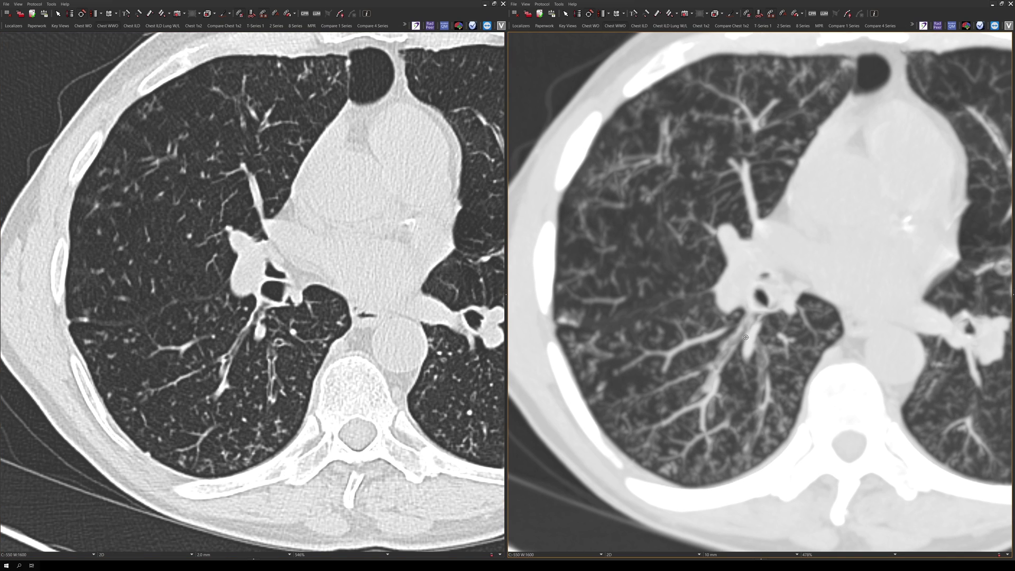
scroll(745, 337, "down", 8)
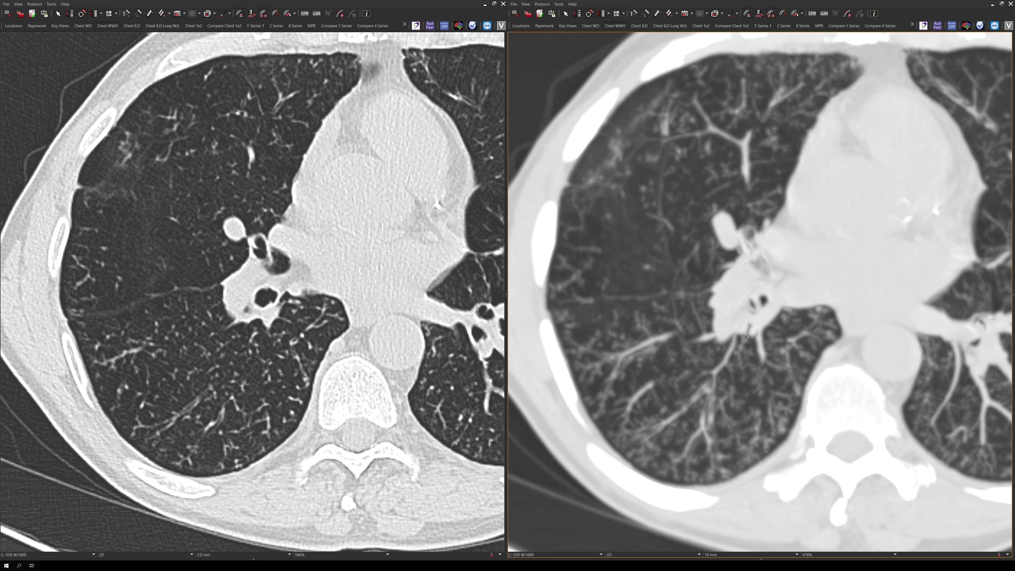
scroll(745, 337, "down", 5)
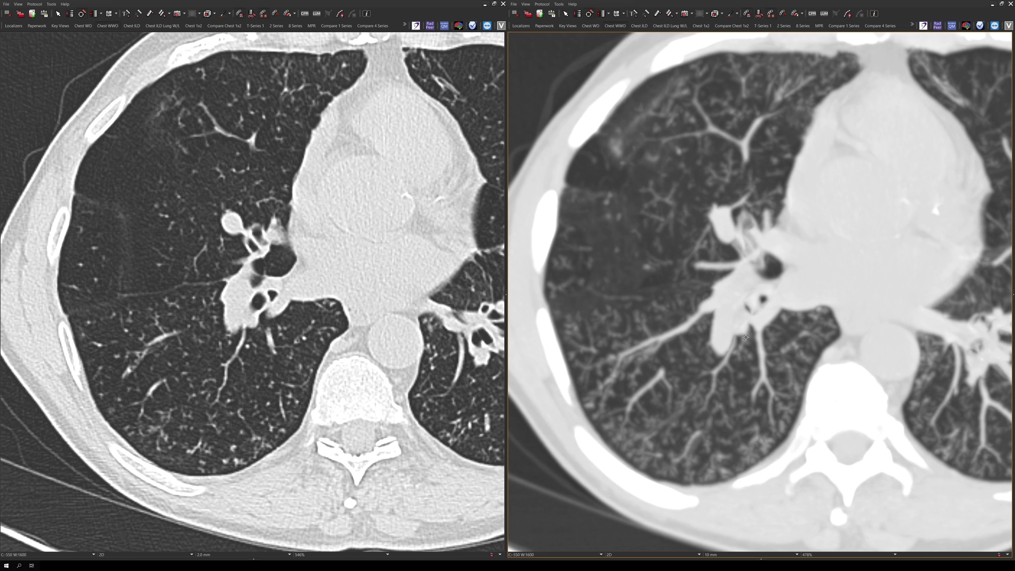
scroll(746, 337, "down", 8)
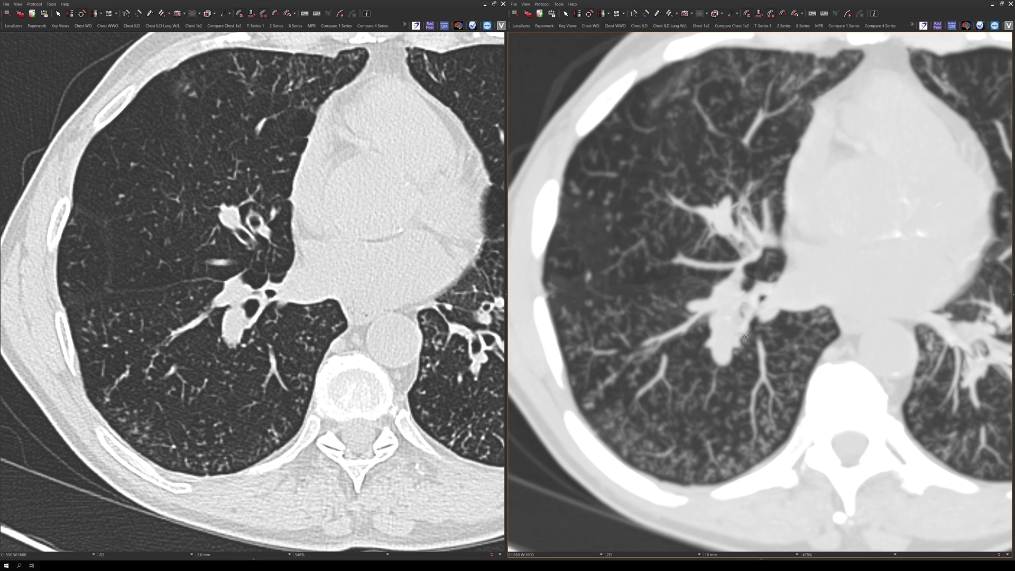
scroll(746, 337, "down", 2)
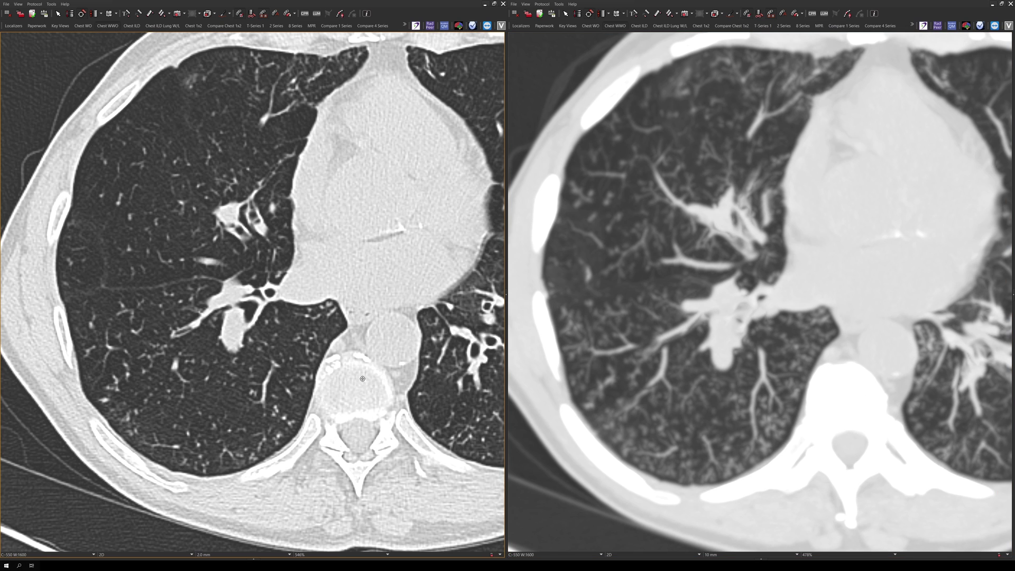
scroll(363, 379, "up", 3)
scroll(363, 379, "up", 6)
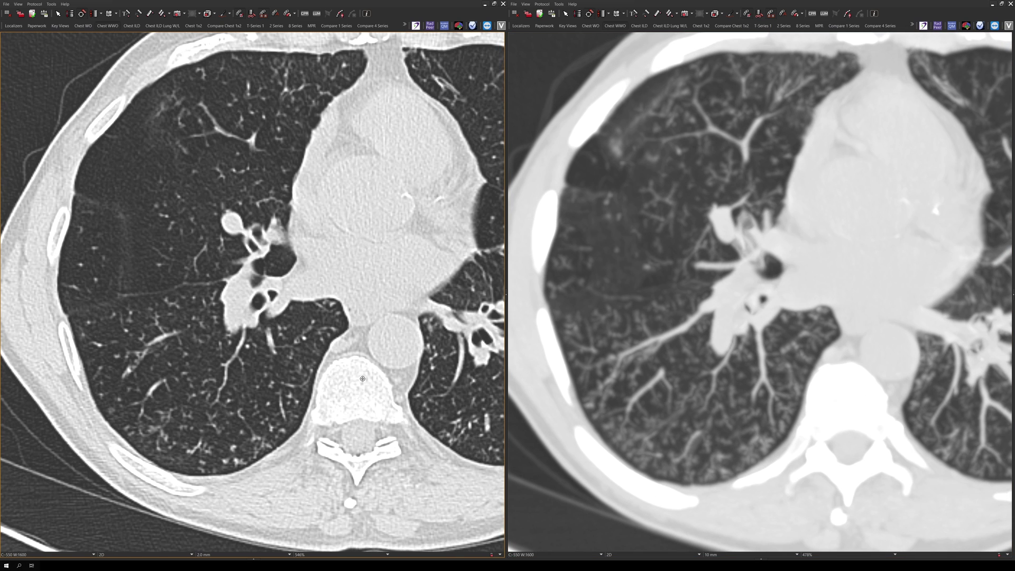